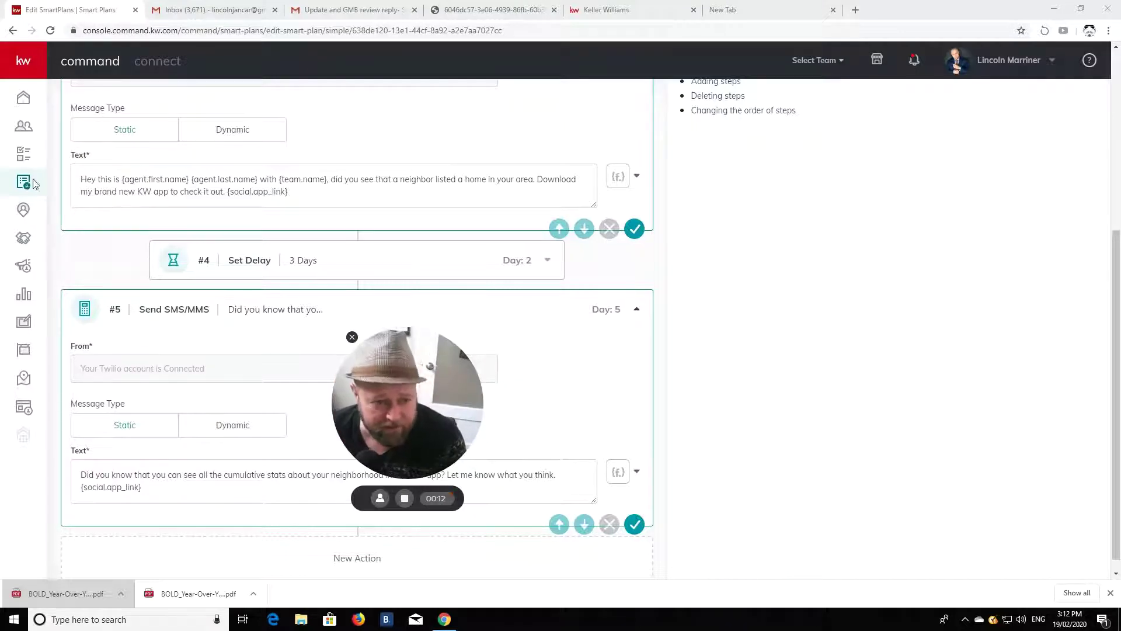
- Expand the navigation labels and open the Consumer section's list of landing pages
left_click(26, 69)
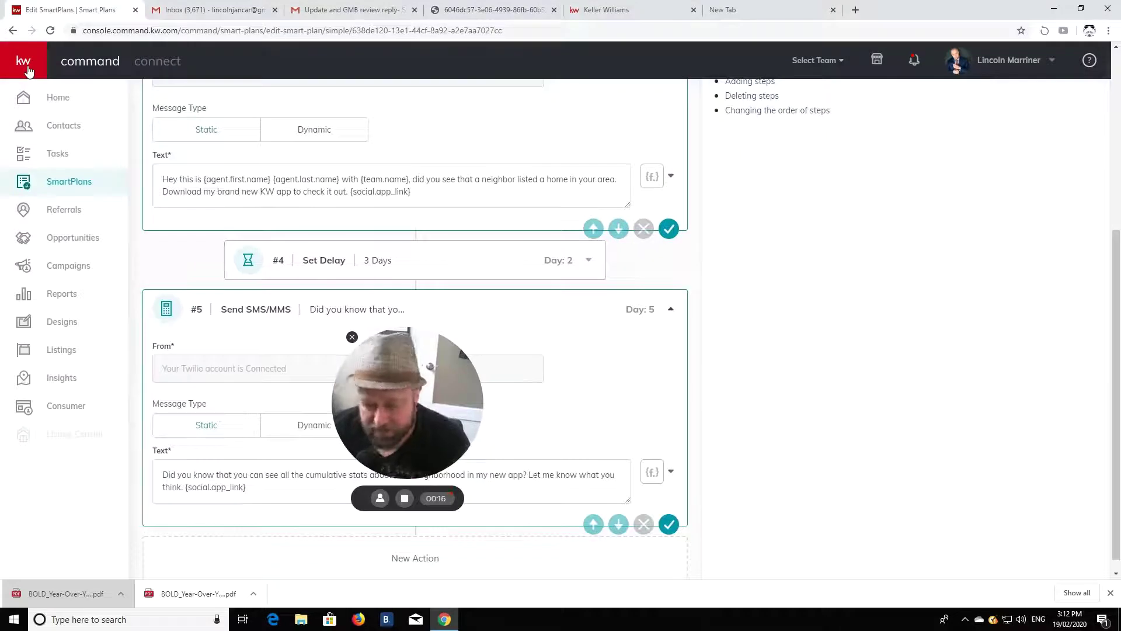
left_click(27, 69)
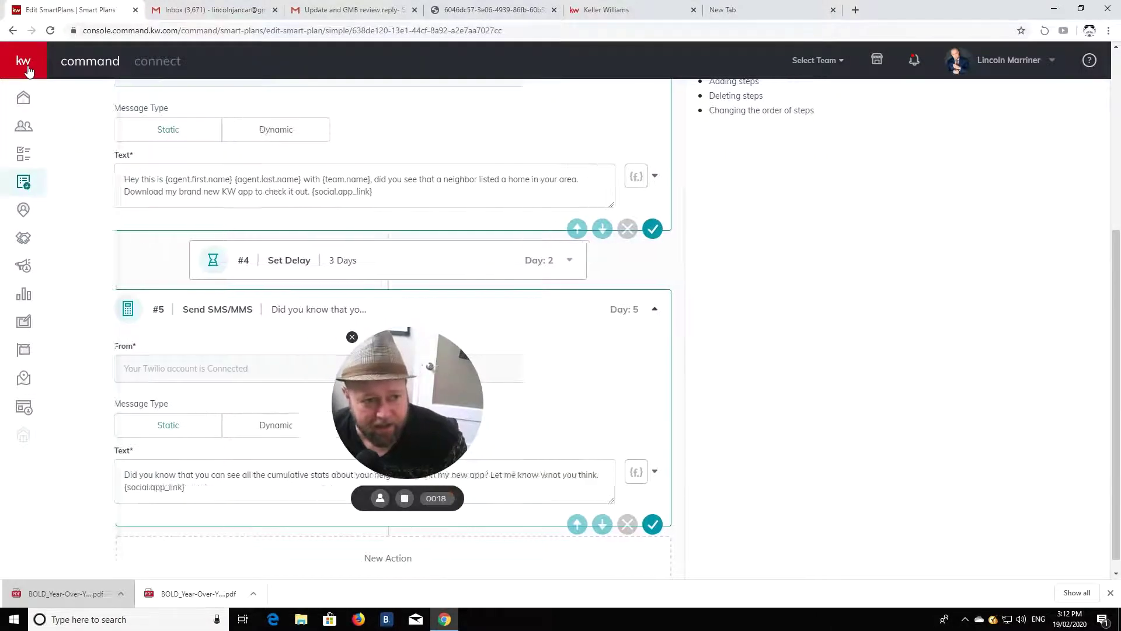
left_click(27, 69)
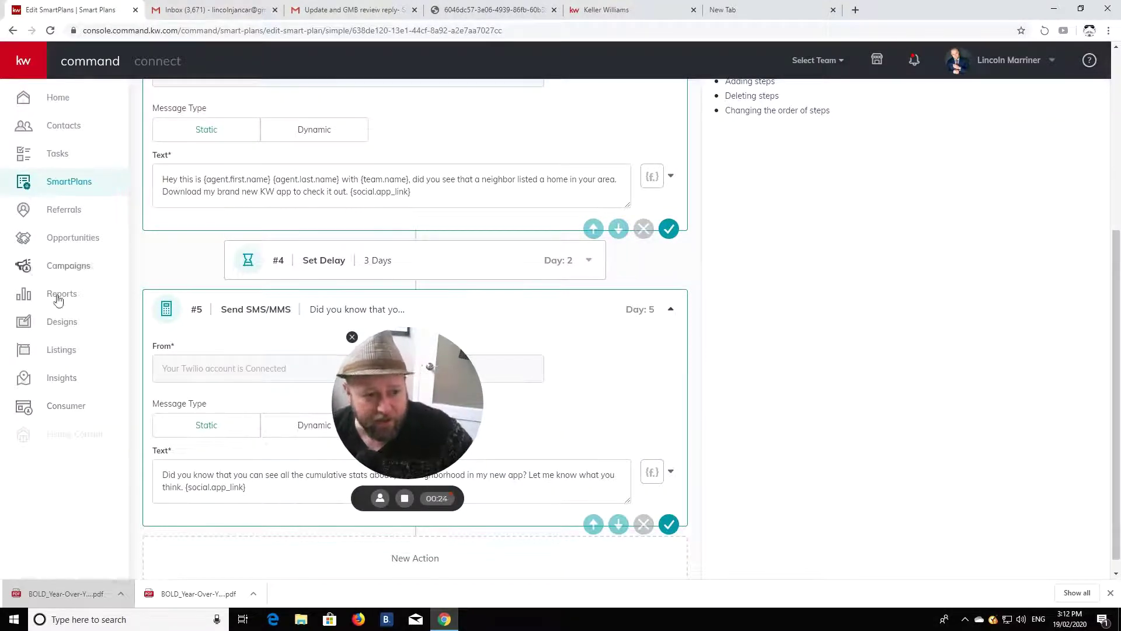
left_click(64, 407)
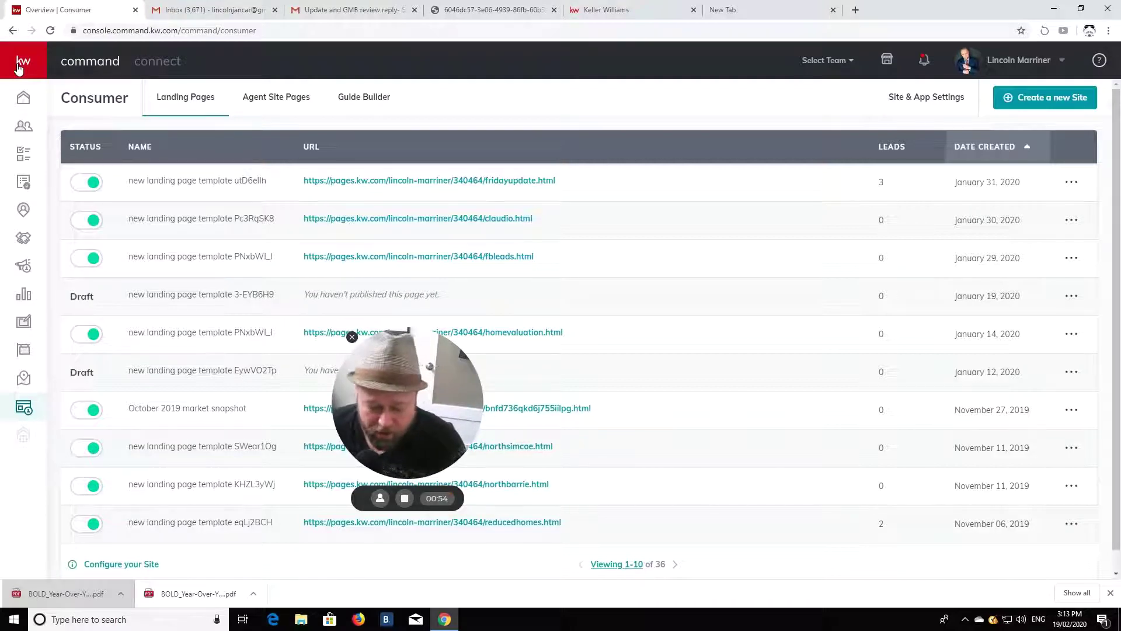
mouse_move(23, 80)
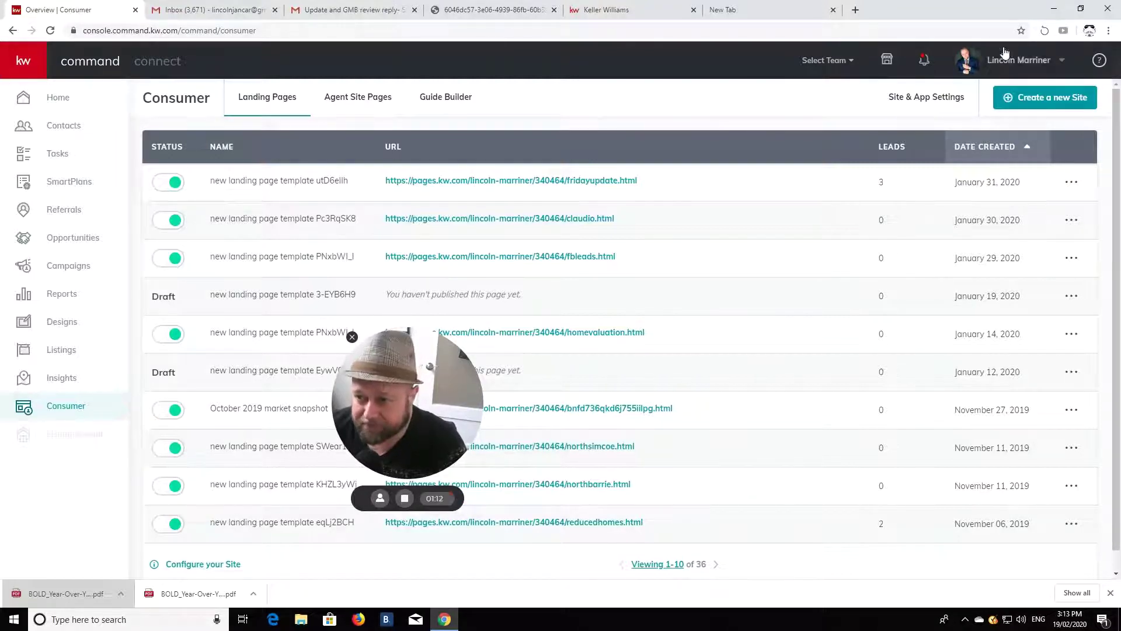
- Open the account settings and review the connected applications down to the email services
left_click(1055, 69)
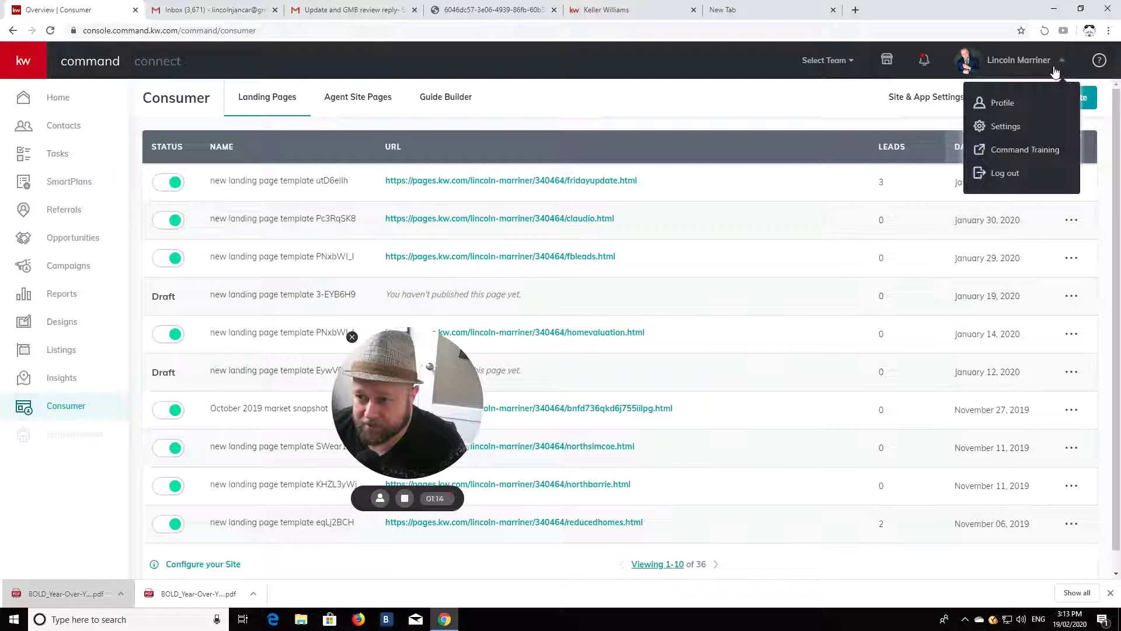
left_click(1009, 131)
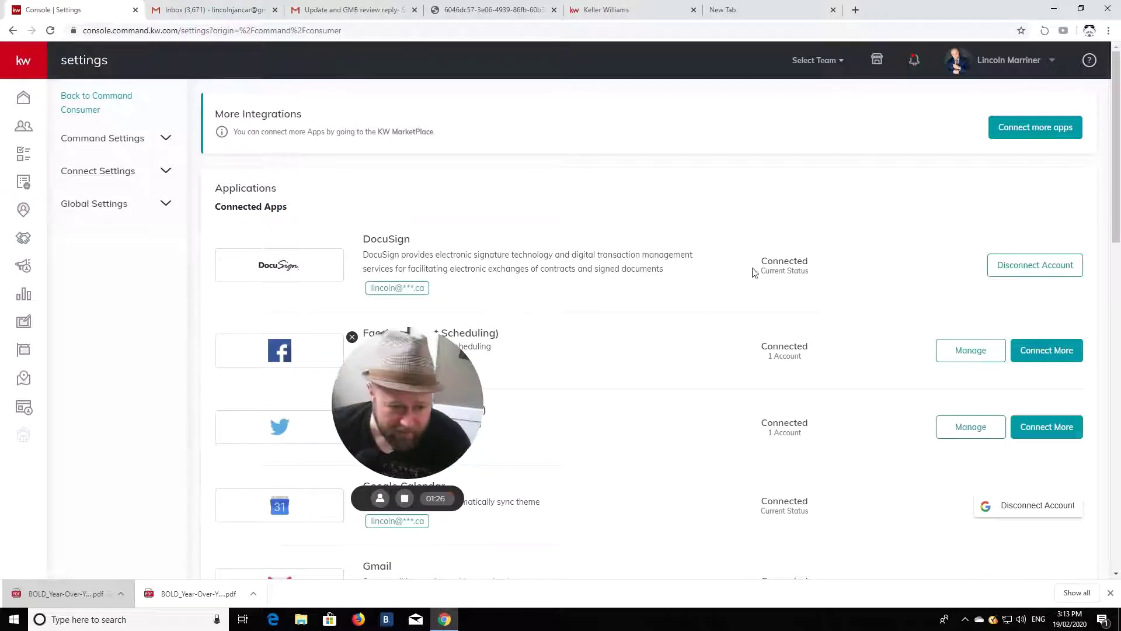
left_click_drag(394, 404, 113, 165)
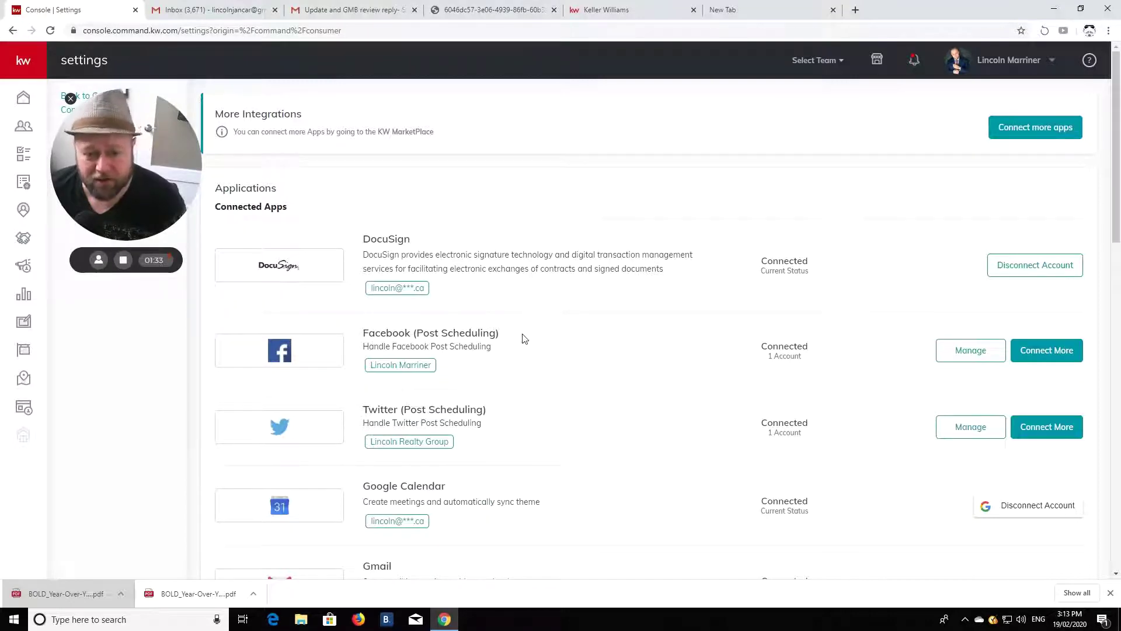
scroll(522, 342, "down", 1)
scroll(523, 342, "down", 9)
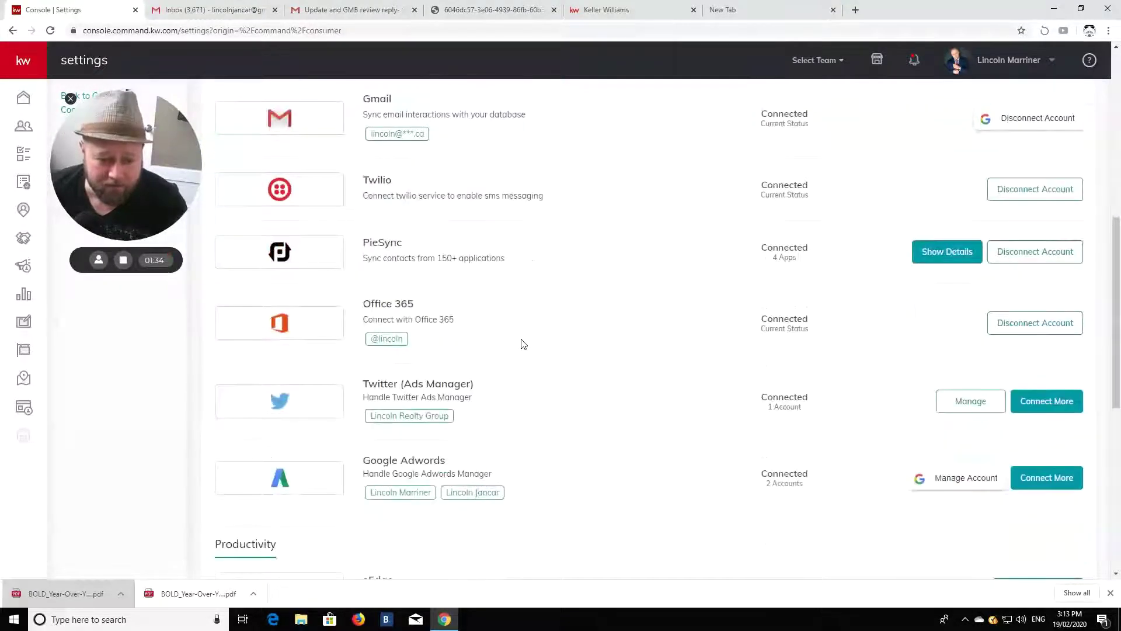
scroll(523, 343, "down", 6)
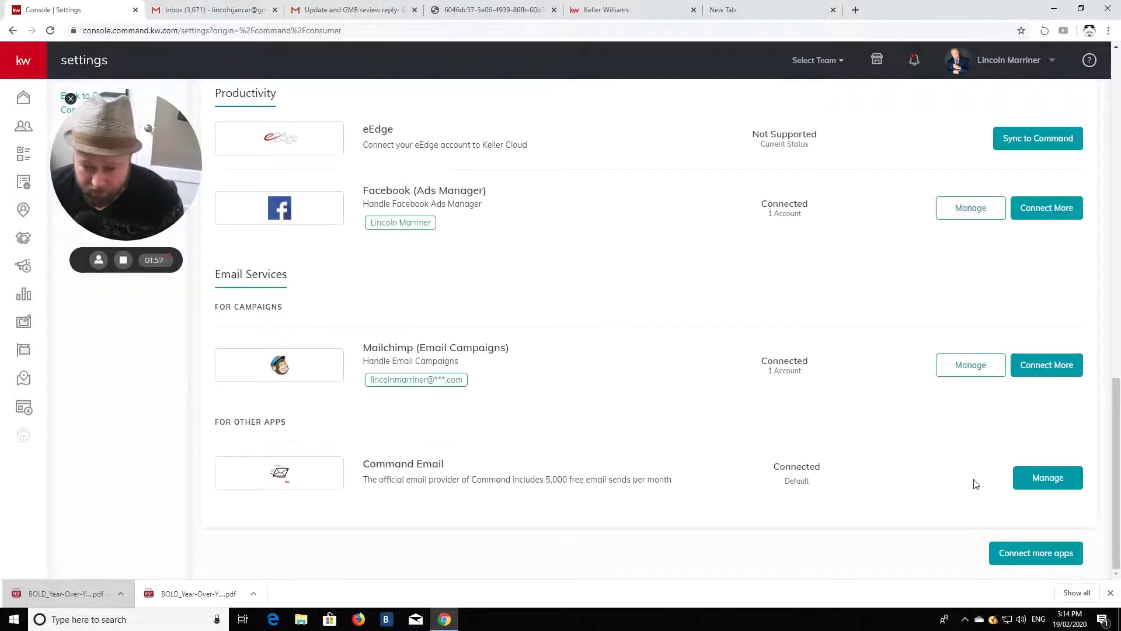
- Open the management settings for Command Email and review the available reply-to email options
left_click(1051, 477)
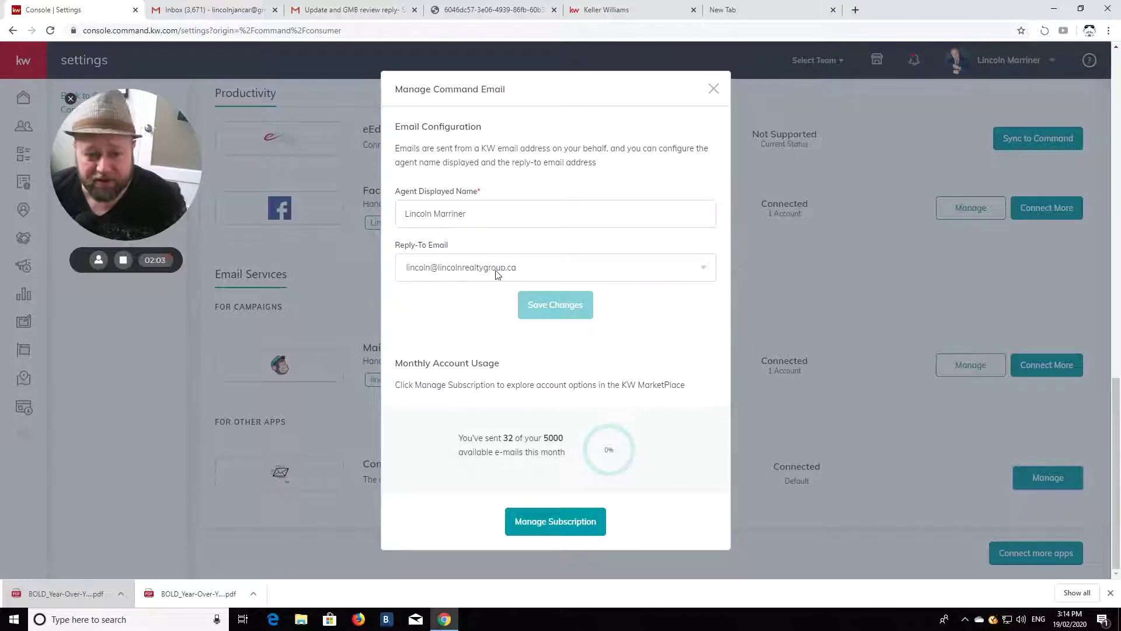
left_click(695, 279)
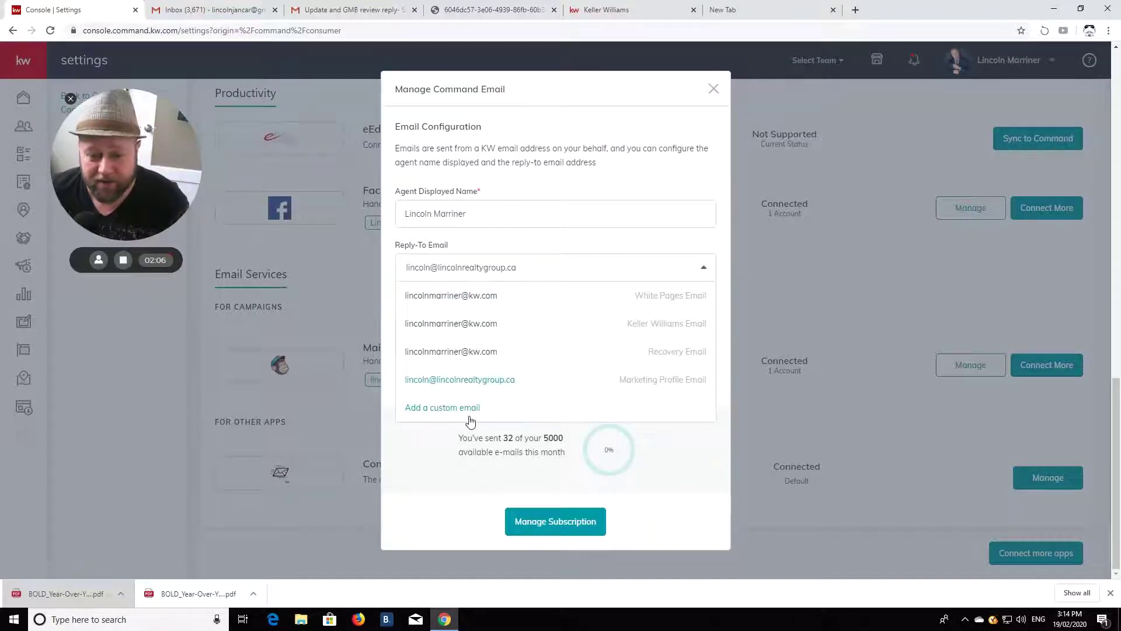
left_click(545, 266)
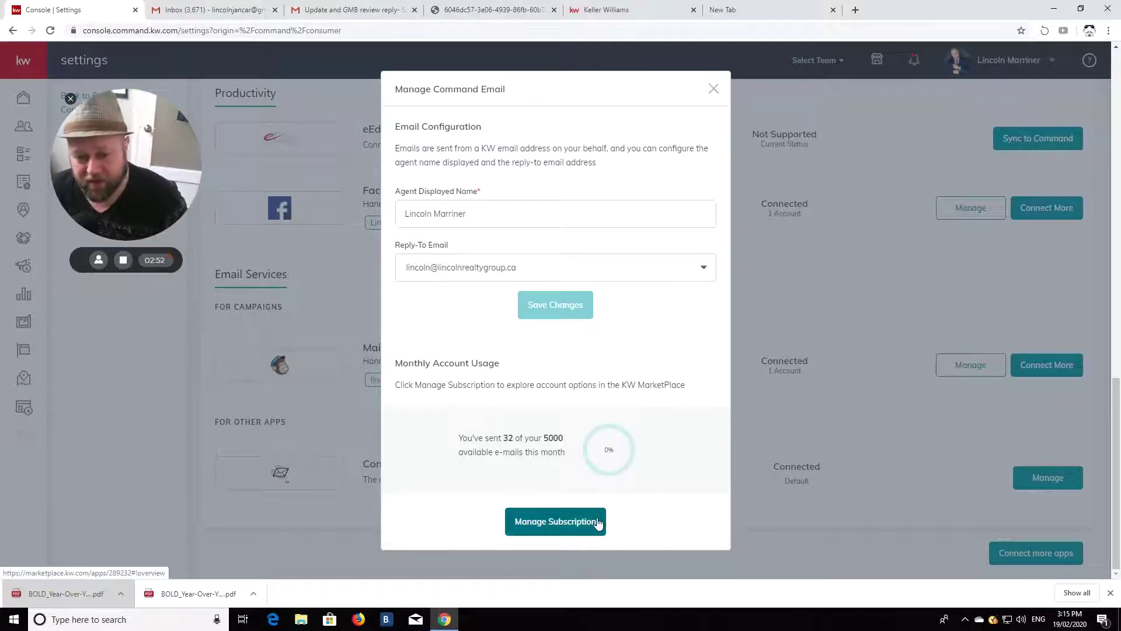
- Open the Command Email subscription listing in the marketplace and start its purchase to view the monthly email plans
left_click(562, 521)
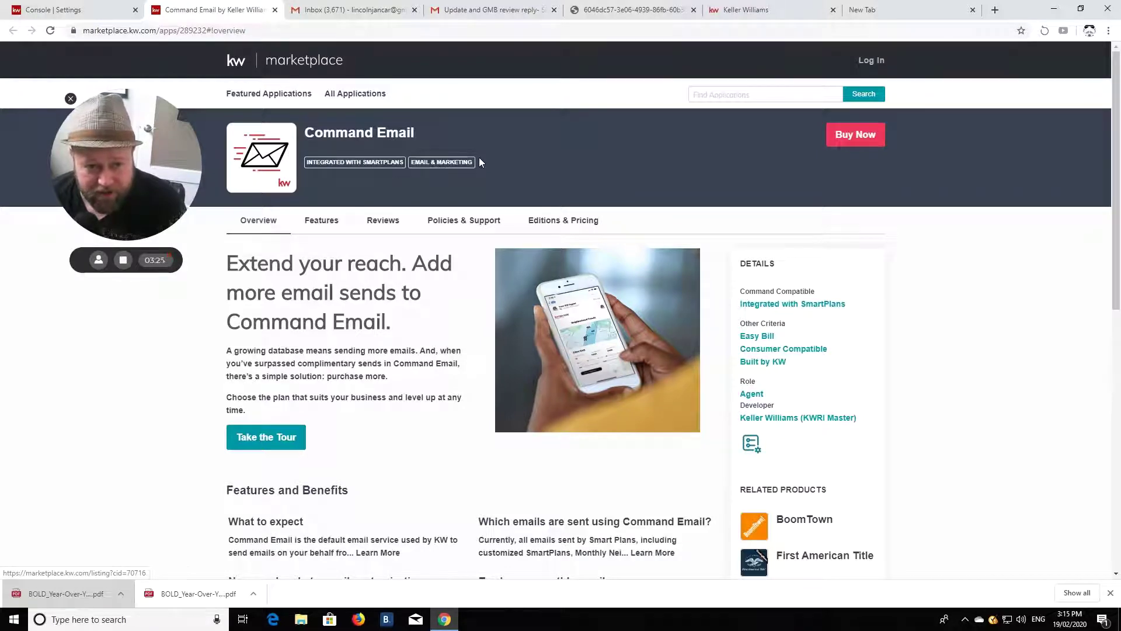
left_click(465, 165)
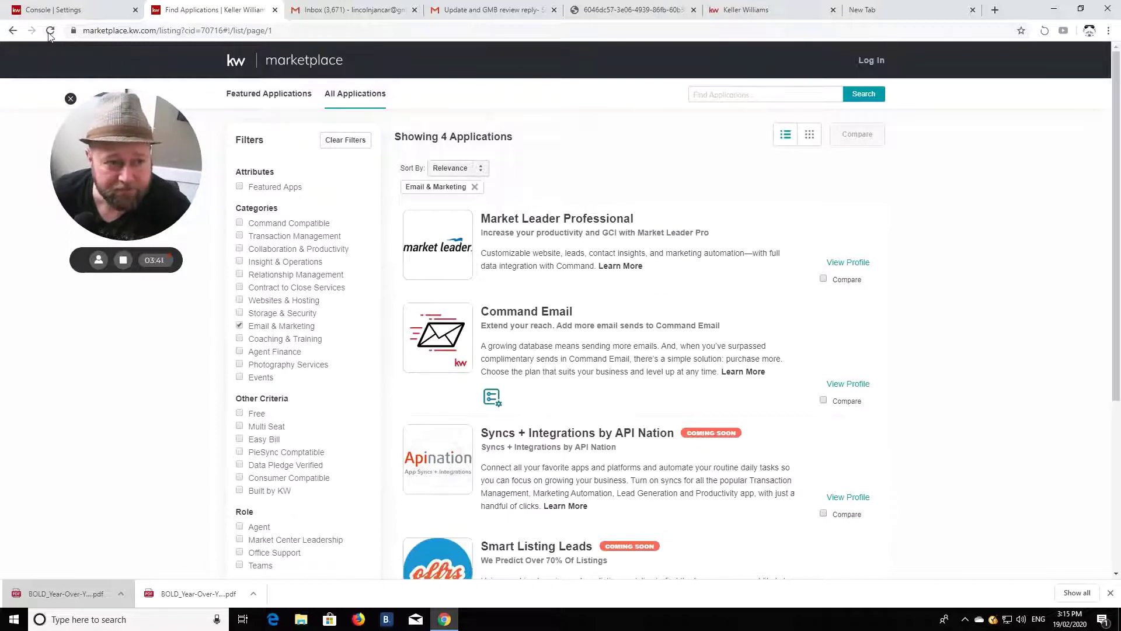
left_click(9, 32)
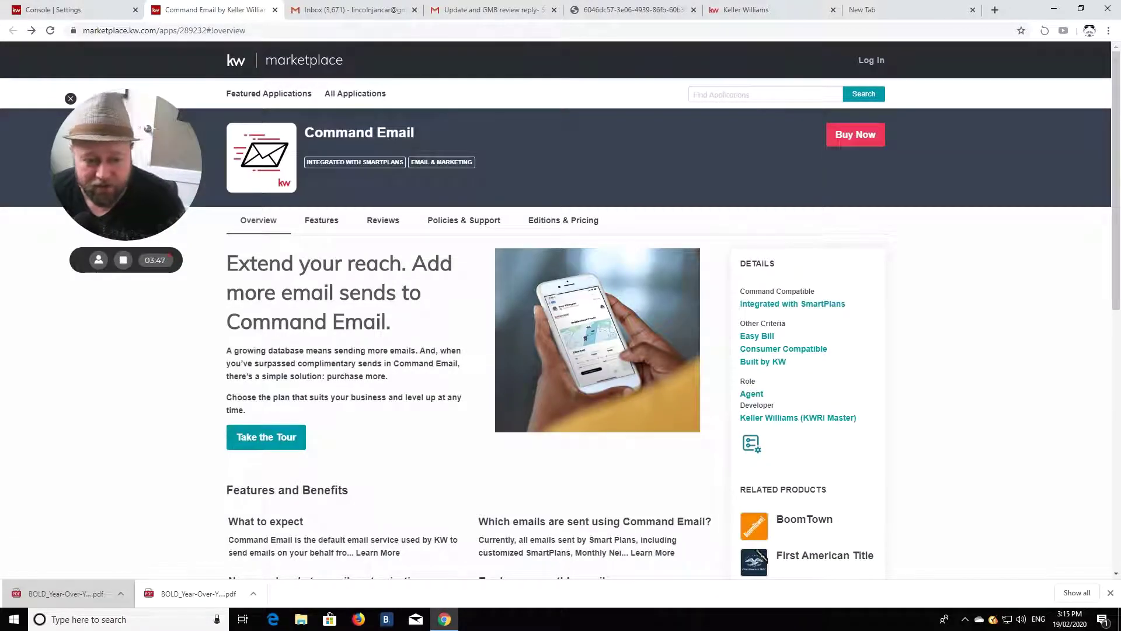
scroll(401, 338, "down", 5)
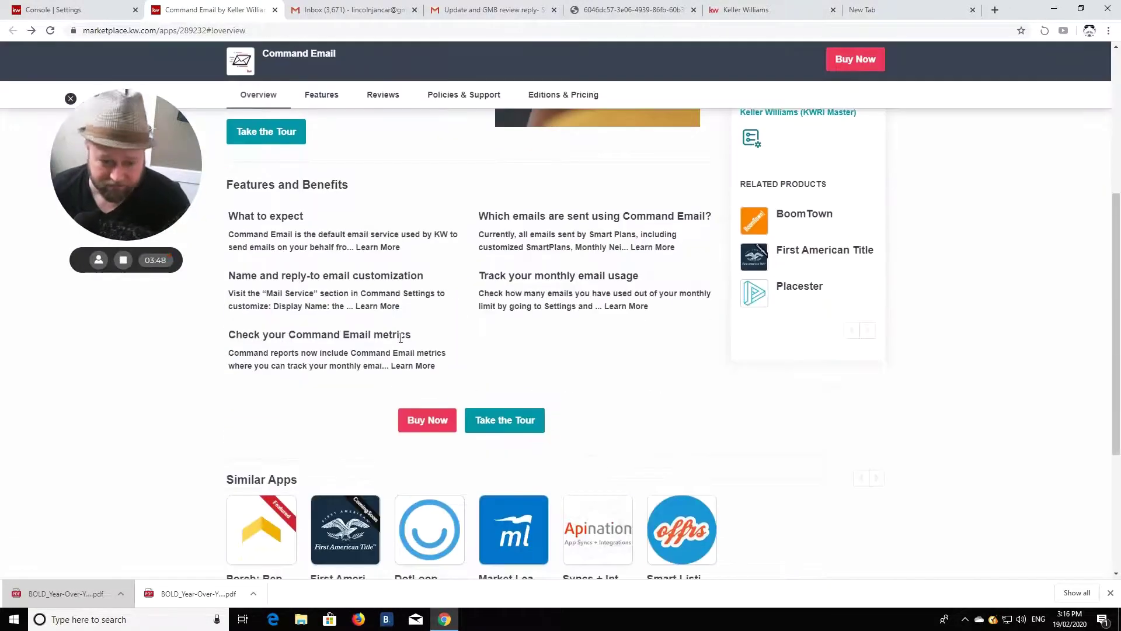
left_click(418, 425)
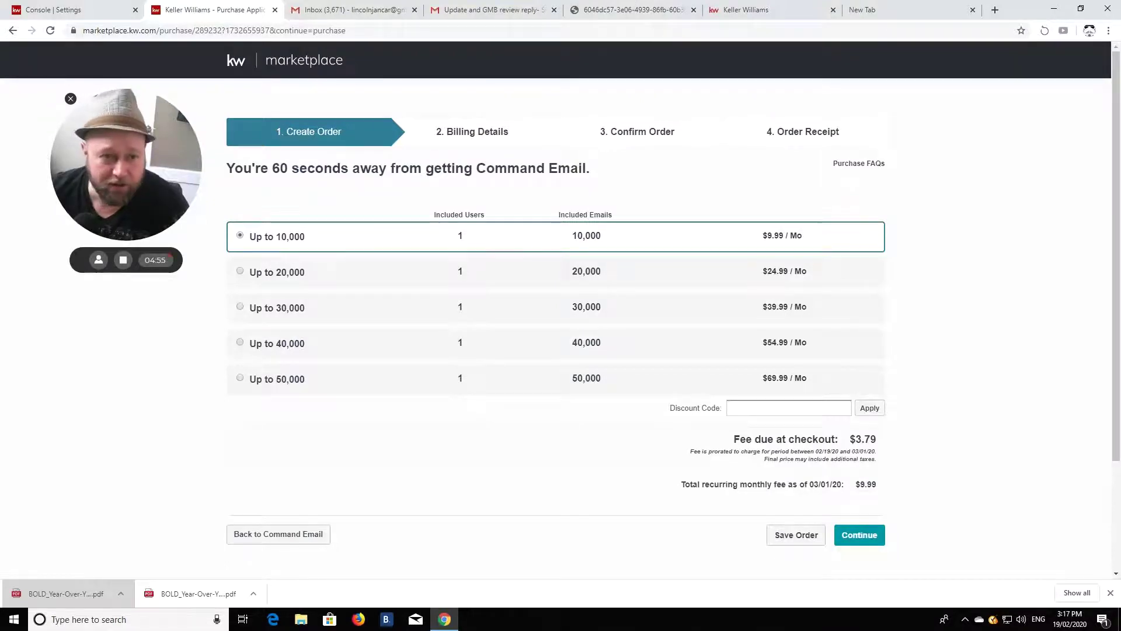
- Return to the settings page, close the Command Email dialog and open the My SmartPlans list
left_click(119, 14)
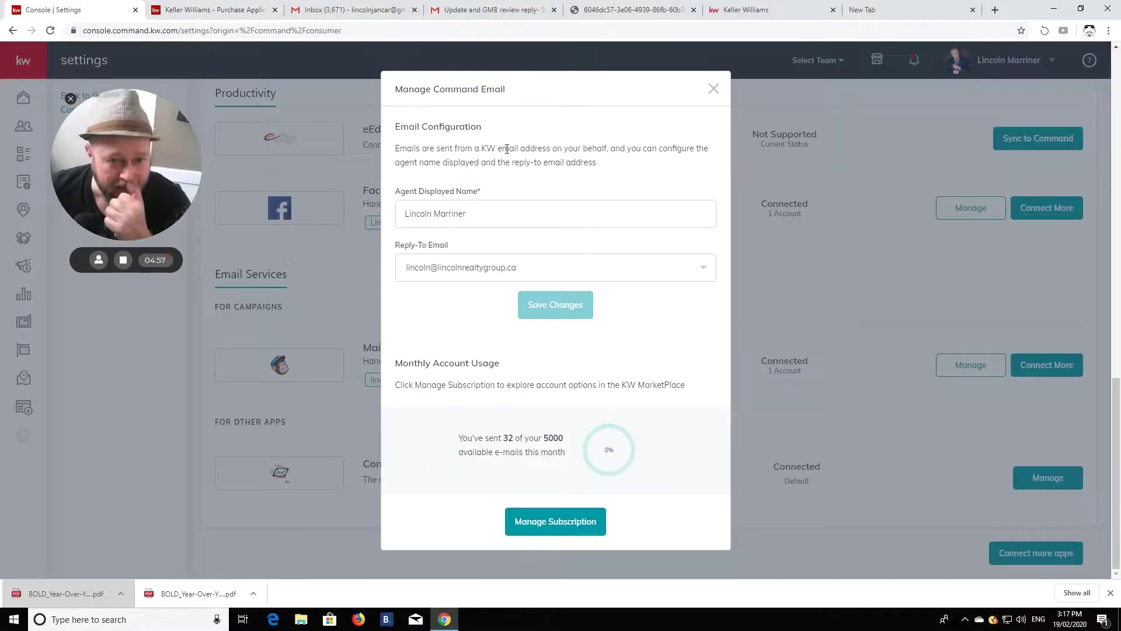
left_click(713, 89)
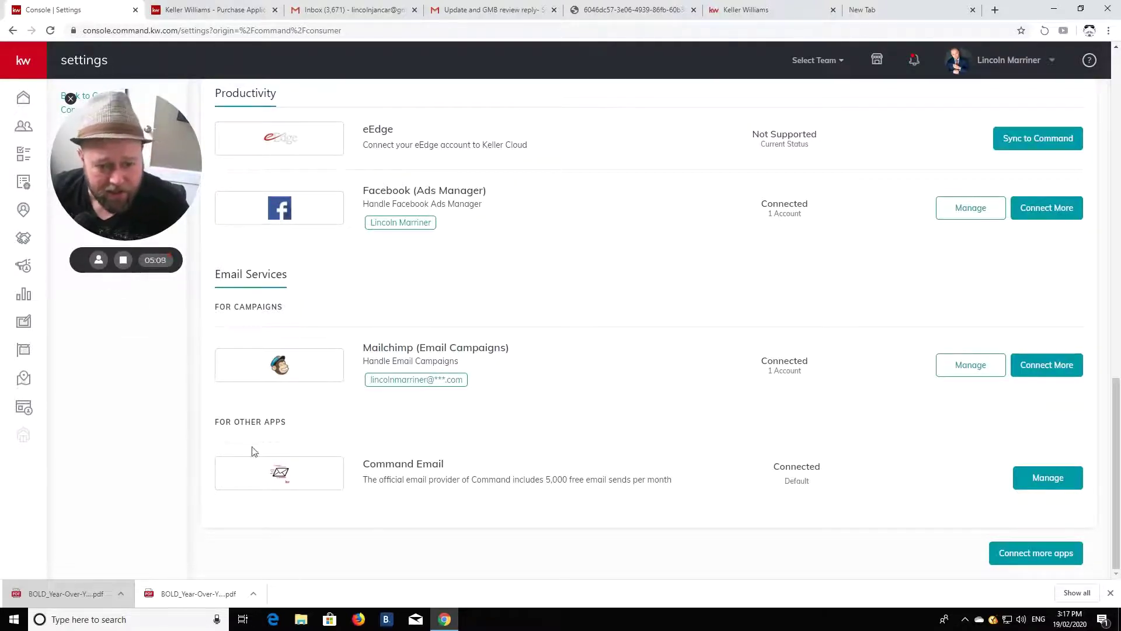
left_click_drag(127, 169, 257, 139)
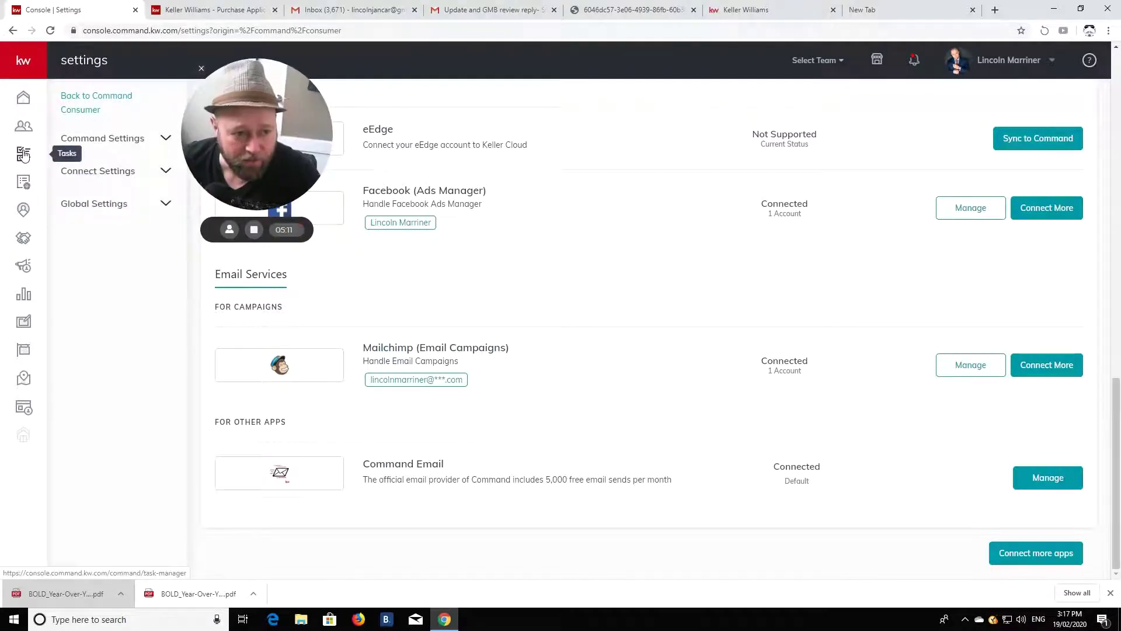
left_click(22, 183)
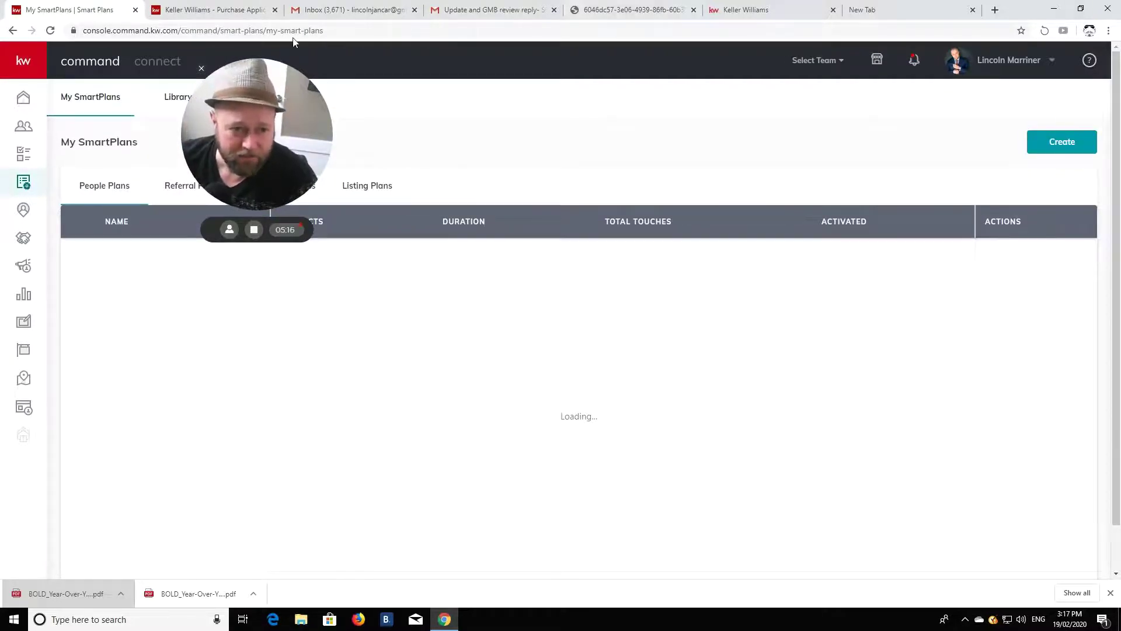
left_click_drag(257, 134, 923, 116)
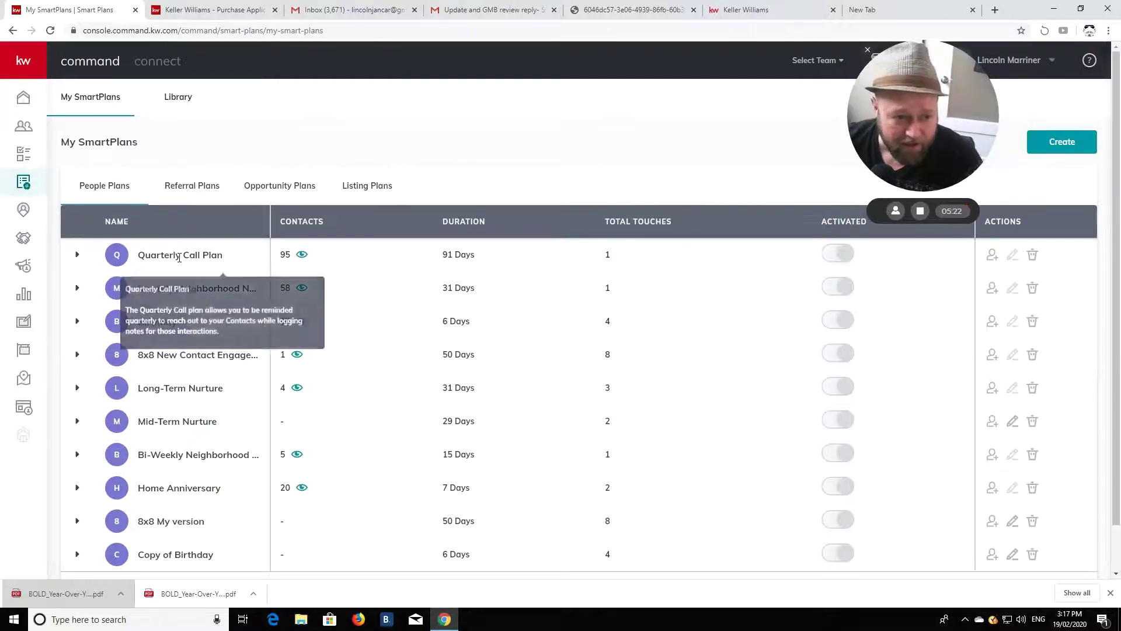
- Expand the 8x8 My version plan and examine the example text of its first SMS step
scroll(183, 473, "down", 1)
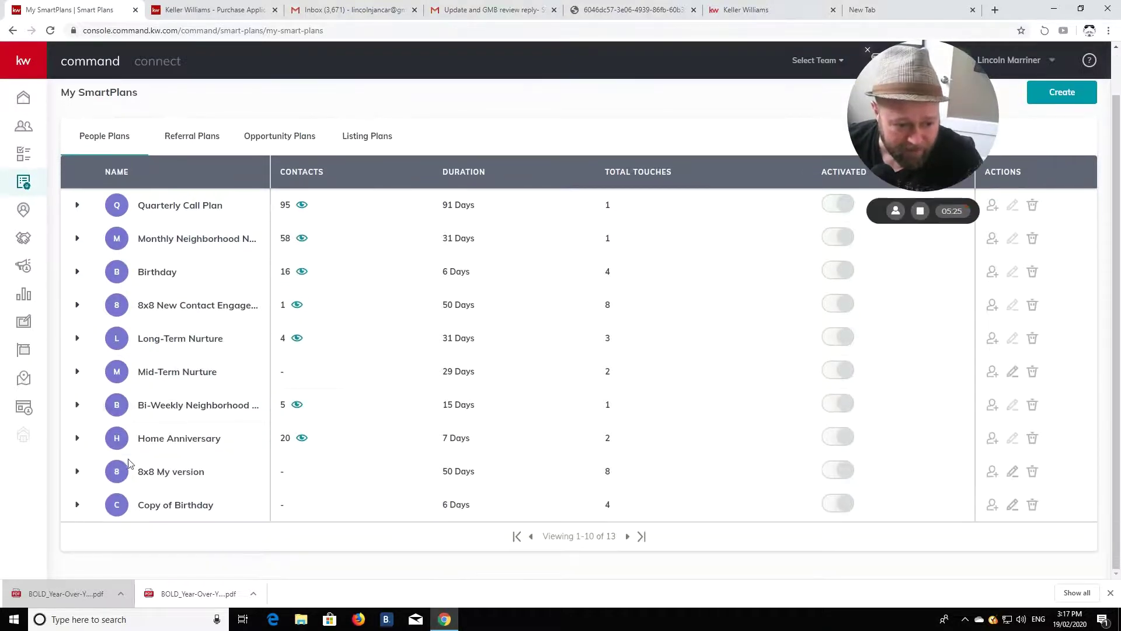
left_click(78, 474)
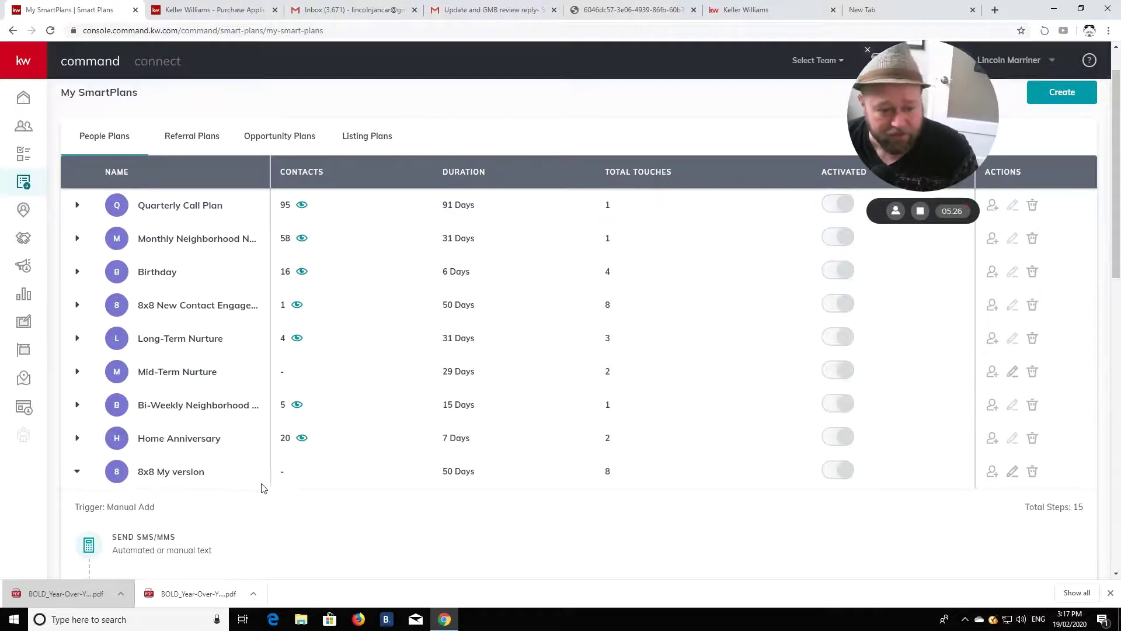
scroll(182, 428, "down", 2)
mouse_move(148, 433)
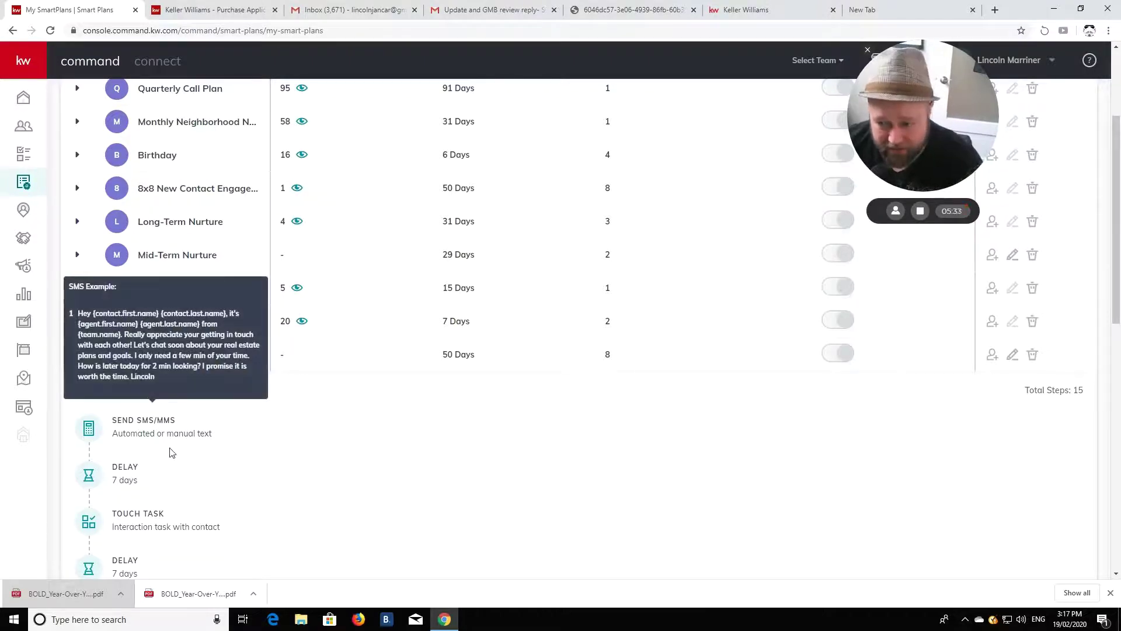
- View the SmartPlans library, and return to the My SmartPlans list
scroll(171, 452, "up", 3)
left_click(172, 101)
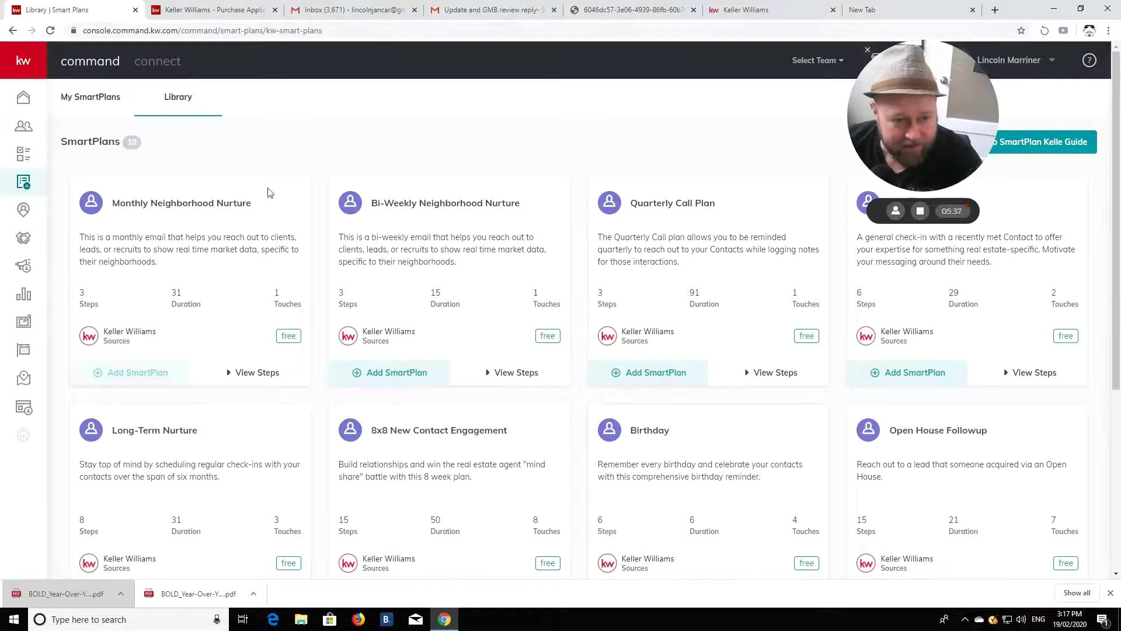
left_click(108, 101)
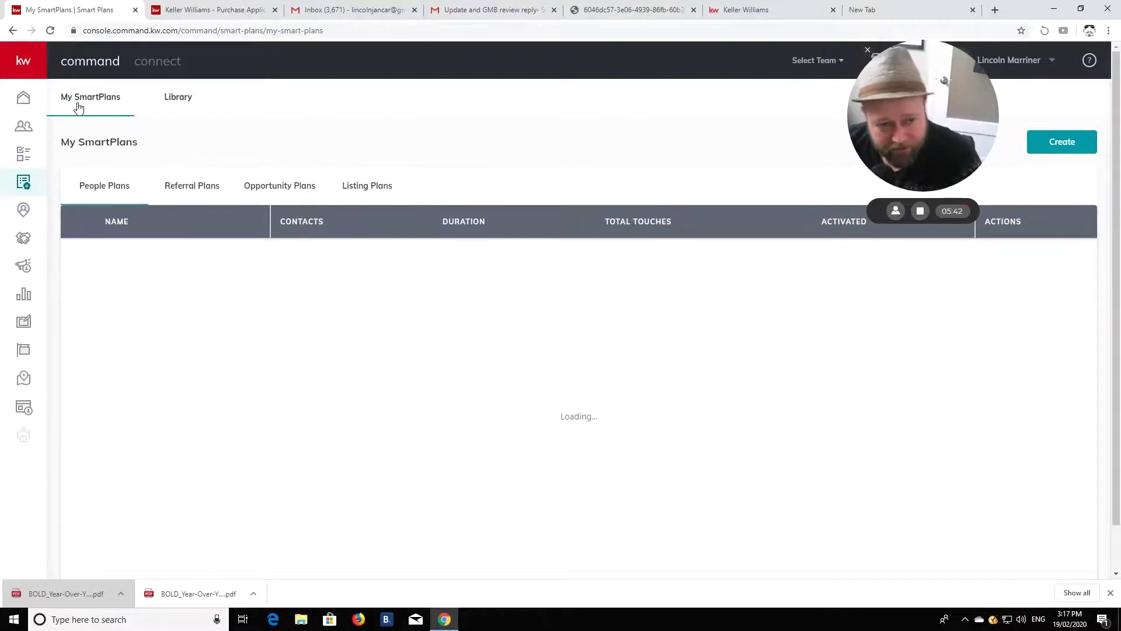
- Expand the 8x8 New Contact Engagement plan and examine its full sequence of texts, delays, calls and tasks
scroll(90, 295, "down", 1)
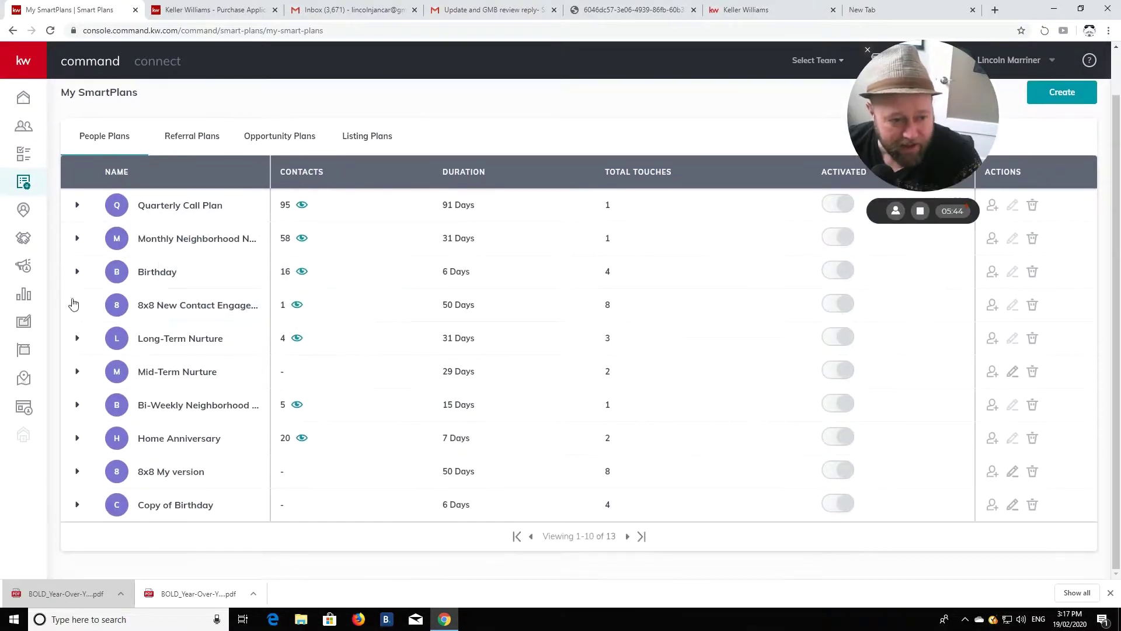
left_click(77, 306)
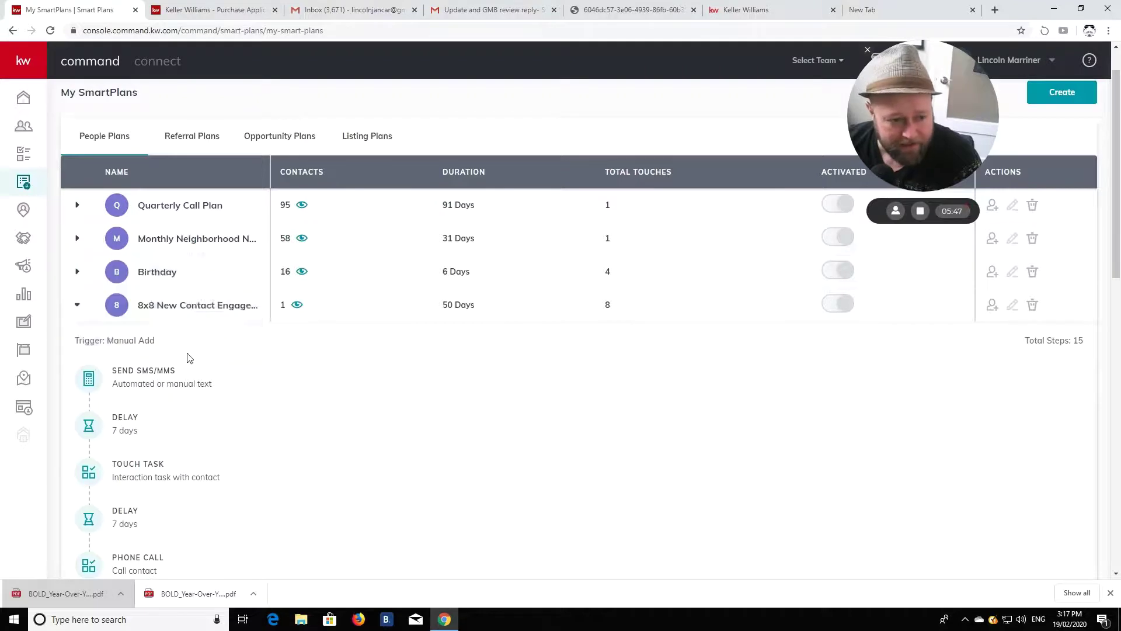
scroll(151, 317, "down", 2)
mouse_move(145, 282)
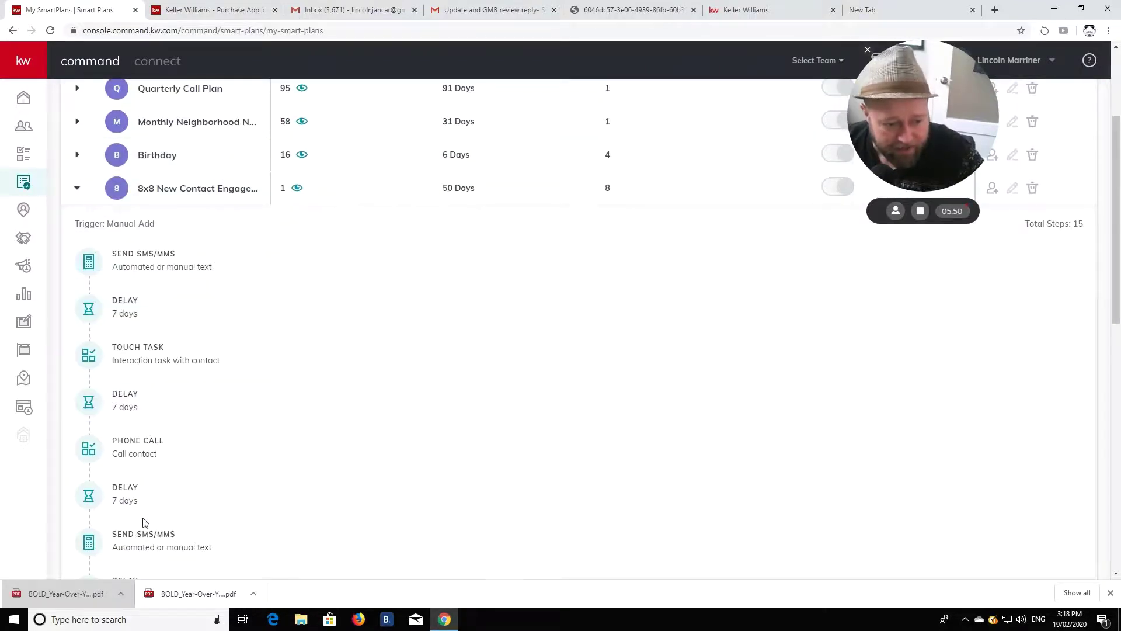
scroll(145, 521, "down", 2)
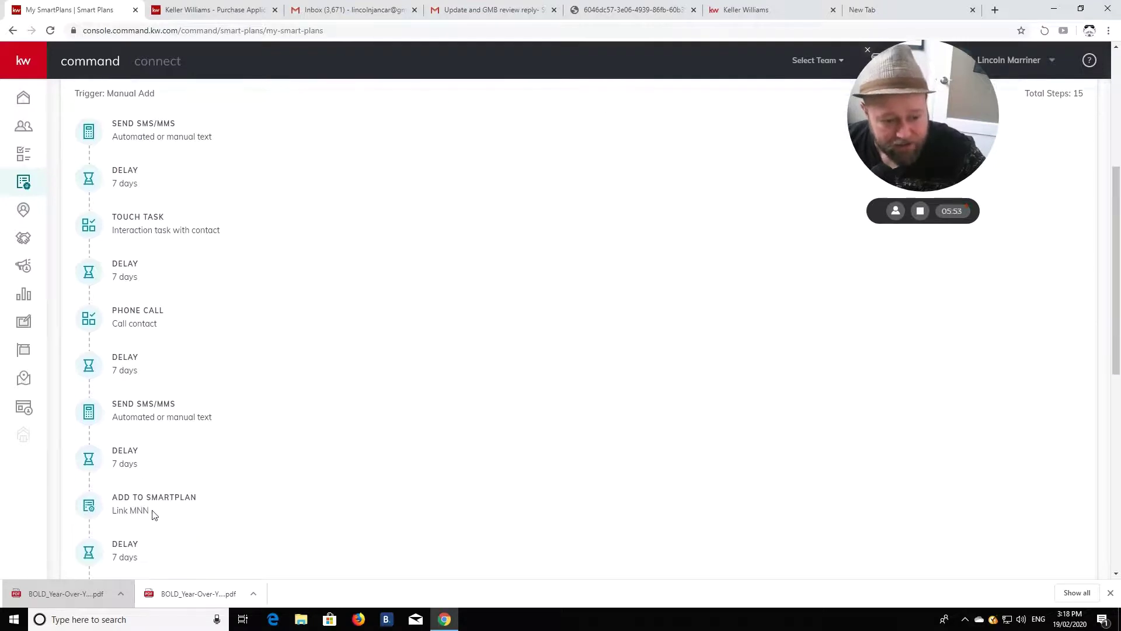
scroll(153, 514, "down", 2)
scroll(135, 496, "down", 1)
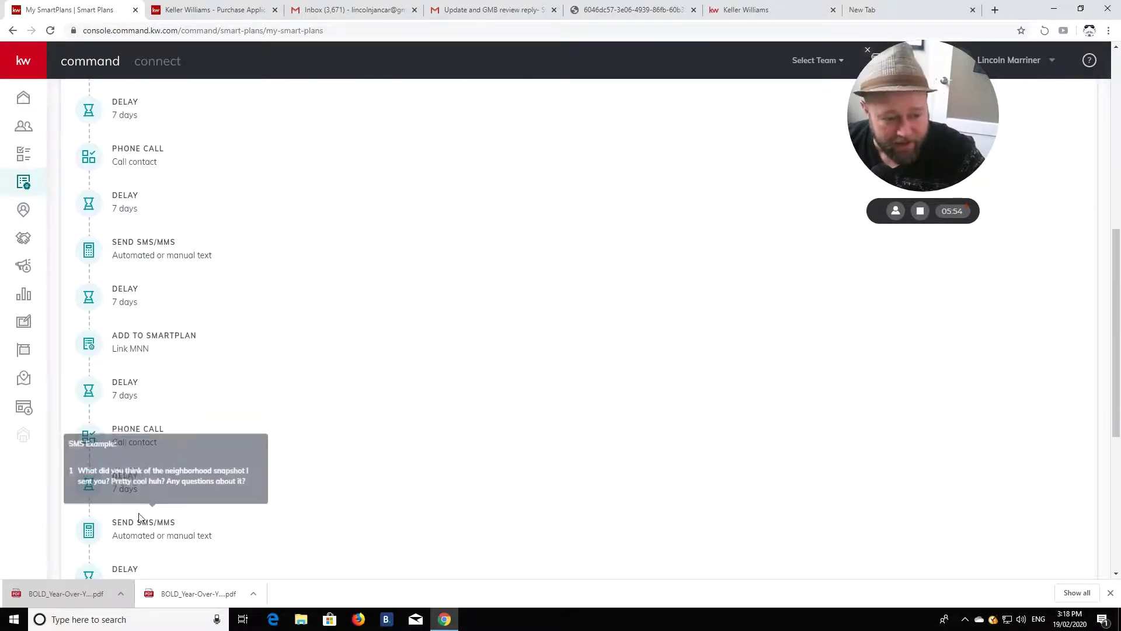
scroll(131, 453, "down", 2)
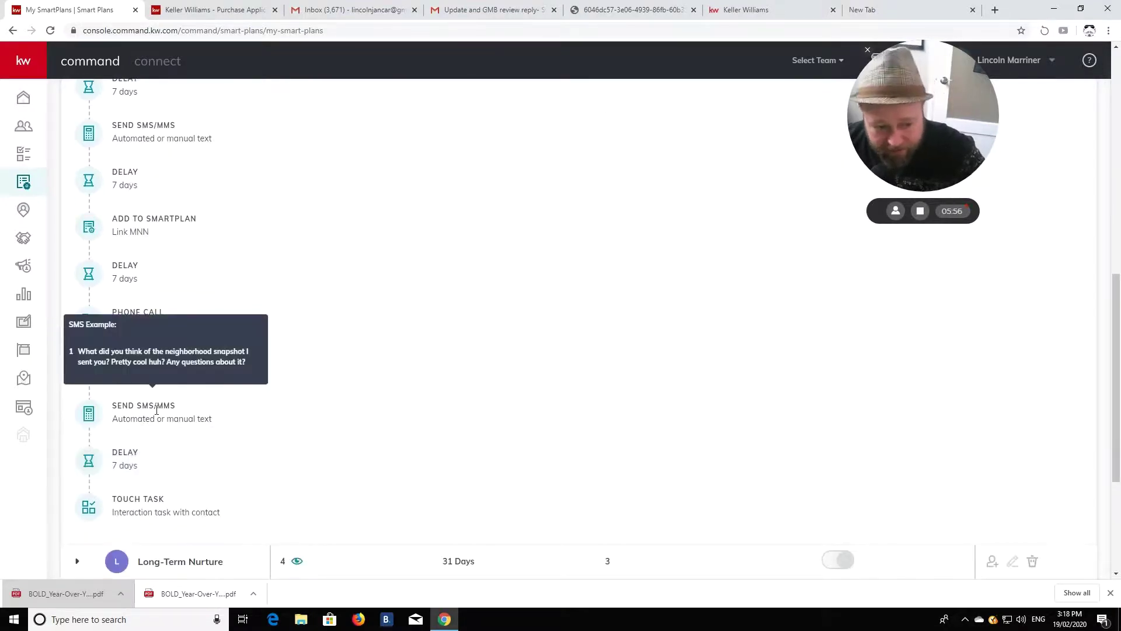
scroll(156, 414, "down", 1)
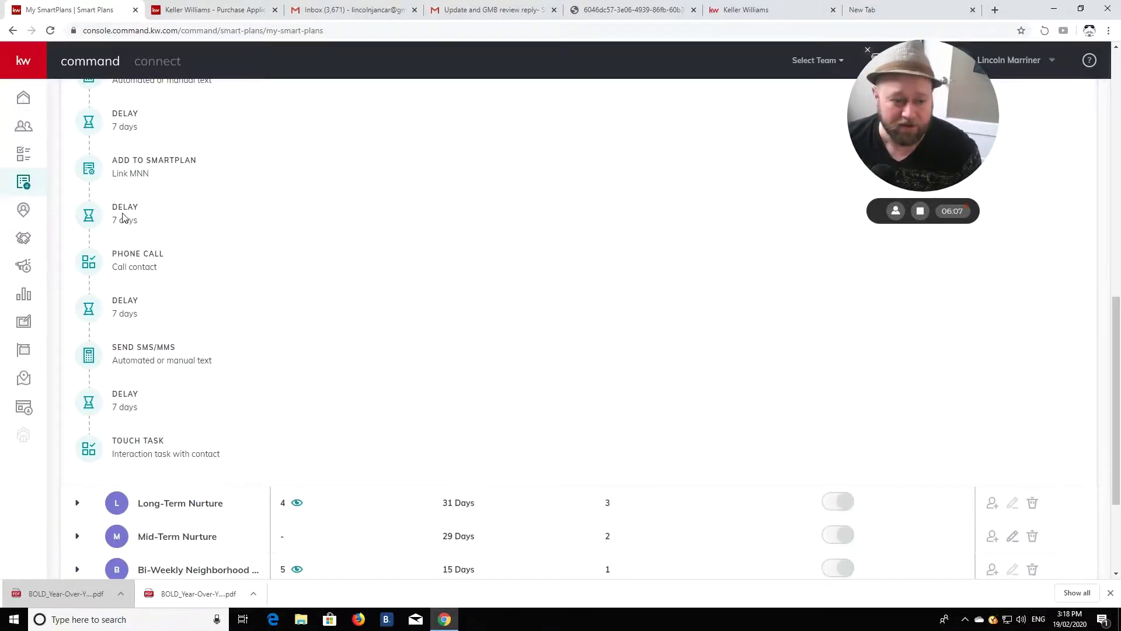
- Expand the Copy of Birthday plan and examine its sequence of touch tasks, delays, phone call and text
scroll(123, 217, "down", 3)
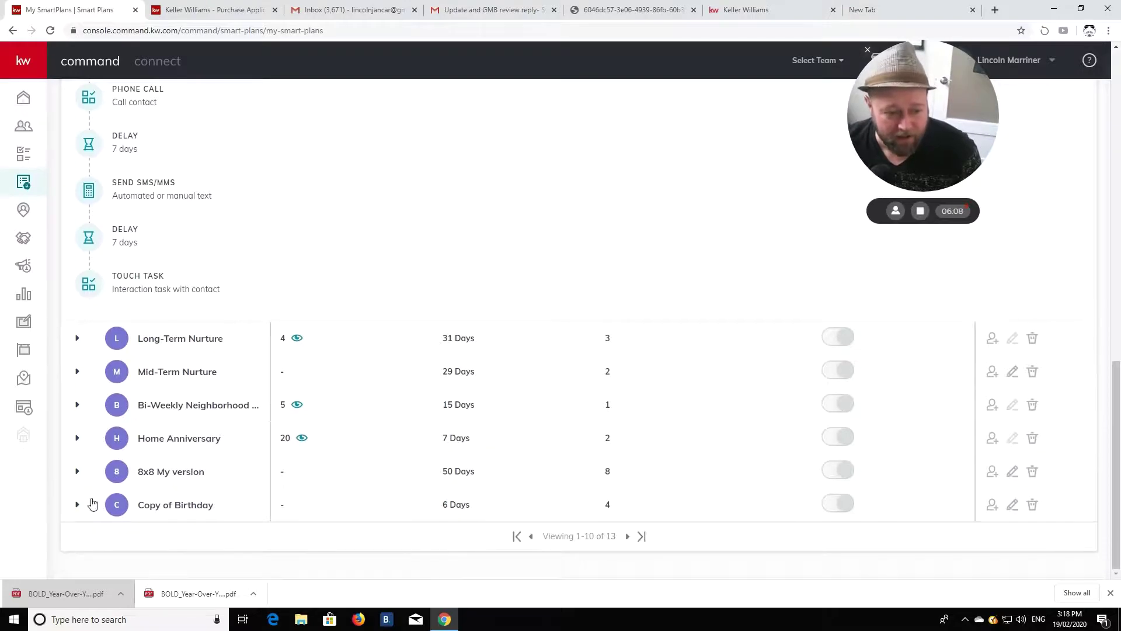
left_click(77, 504)
scroll(223, 464, "down", 3)
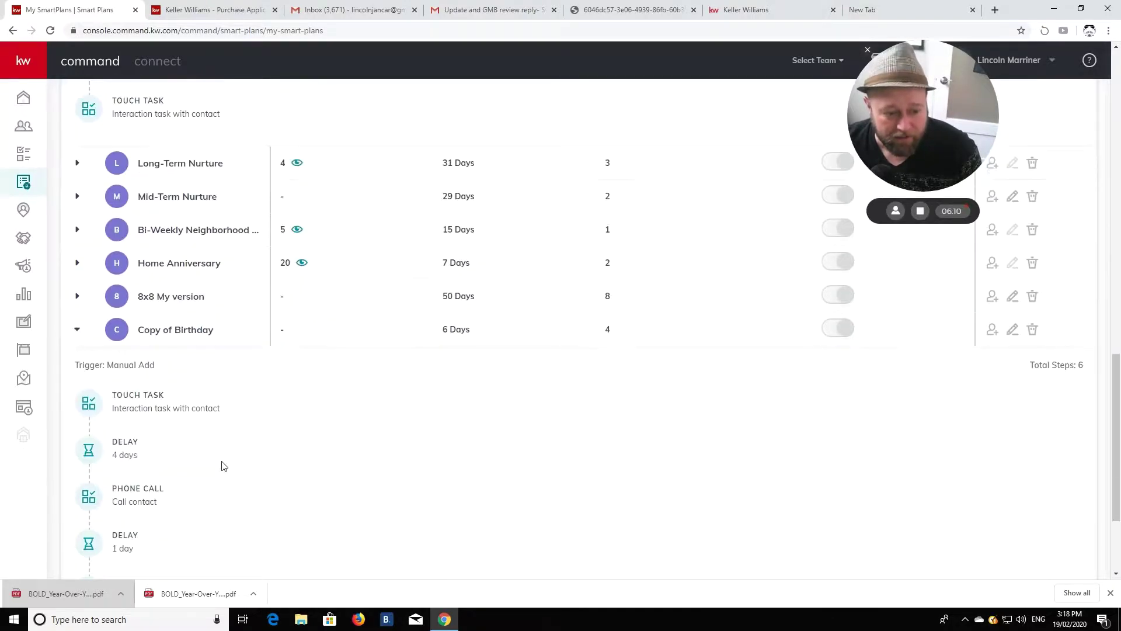
scroll(187, 425, "down", 3)
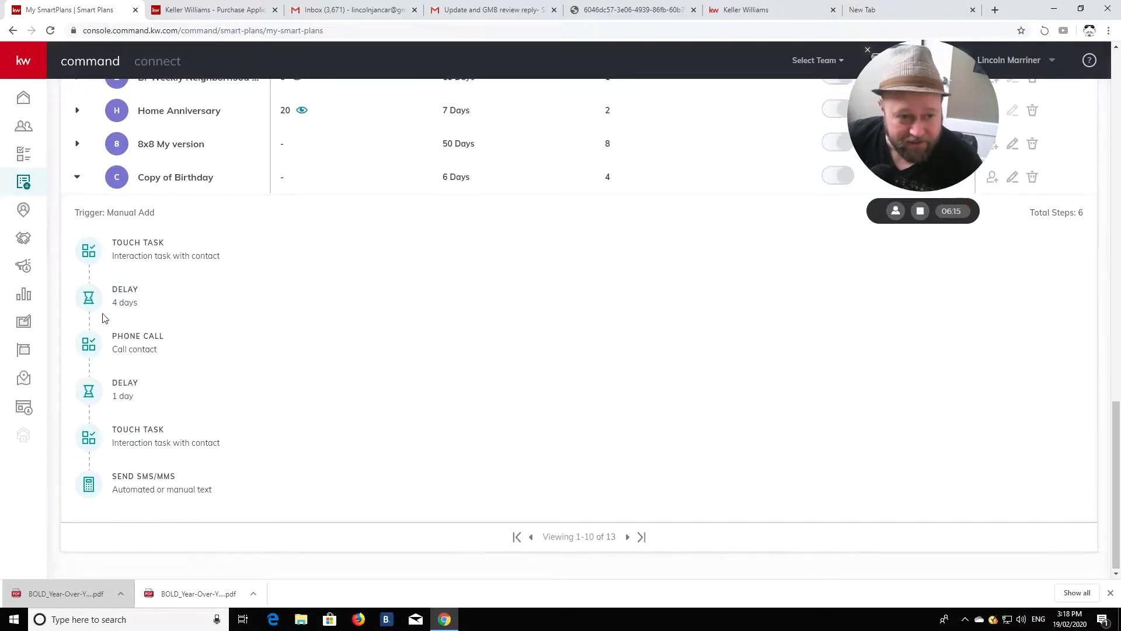
- Expand the Home Anniversary plan and examine its touch task, delay and phone call steps
scroll(132, 320, "up", 3)
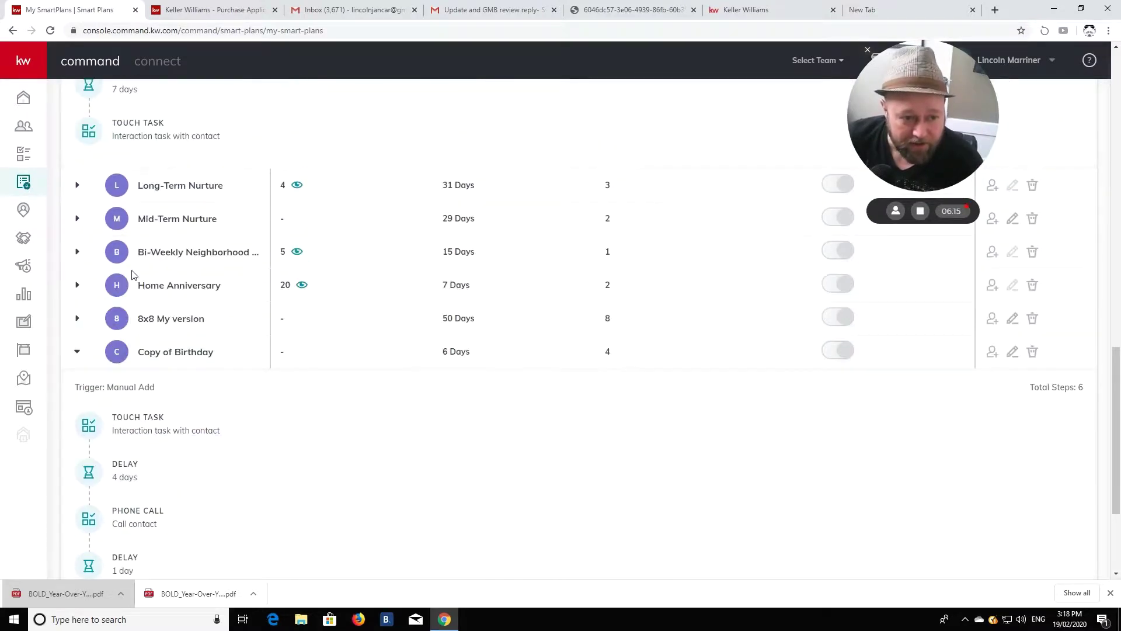
left_click(78, 286)
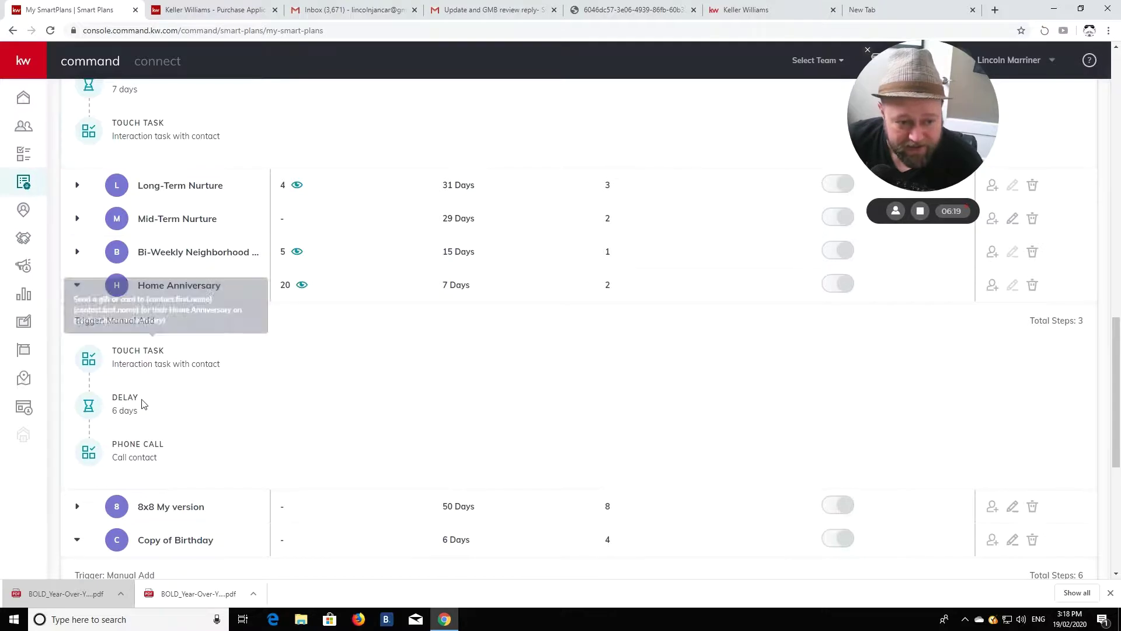
mouse_move(152, 460)
- Expand the Long-Term Nurture plan and examine its full sequence of steps down to the repeat setting
scroll(151, 457, "up", 3)
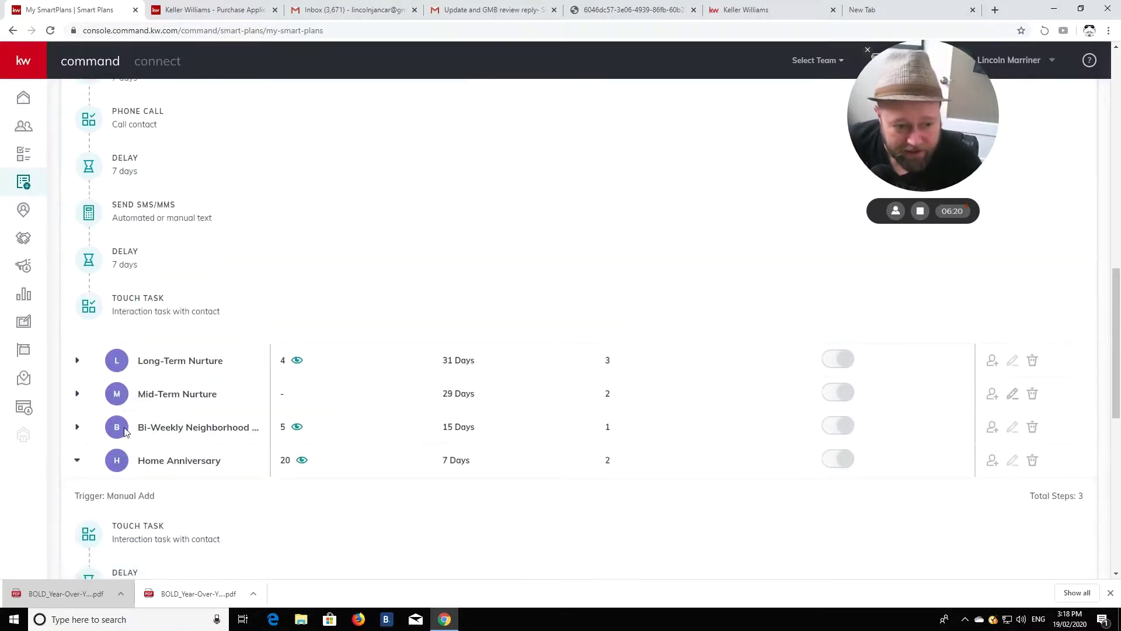
left_click(77, 362)
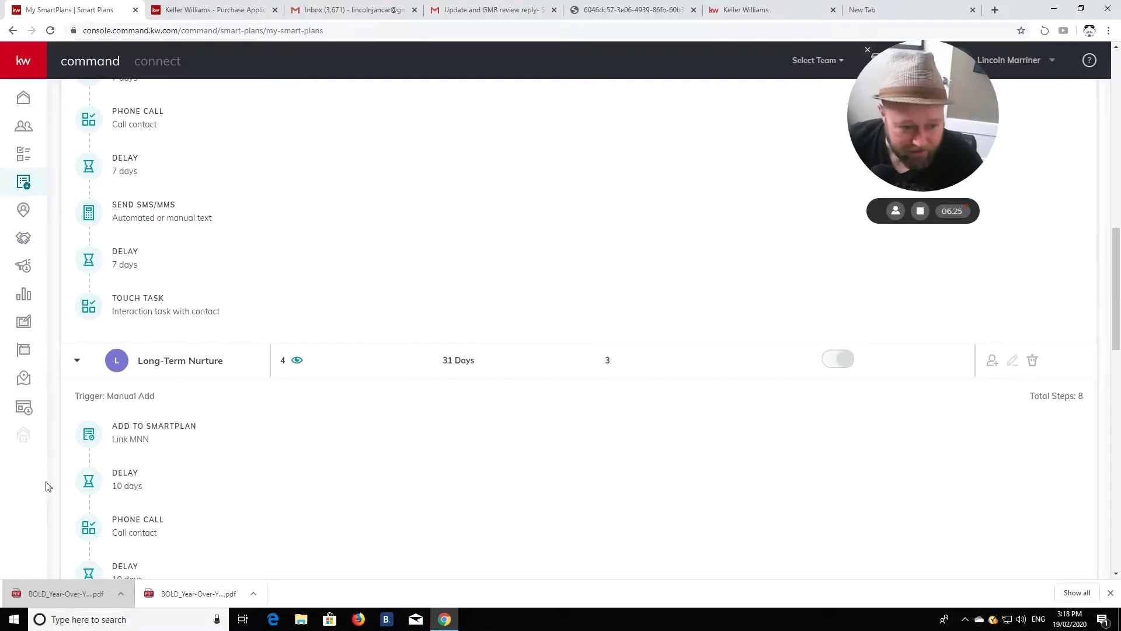
scroll(46, 488, "down", 1)
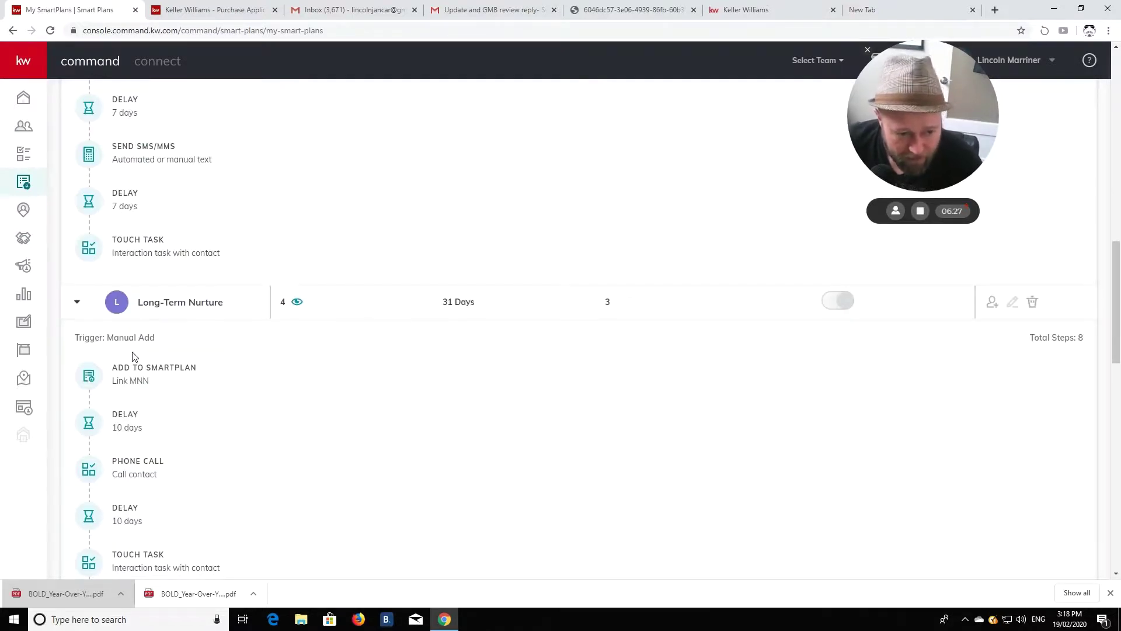
scroll(117, 427, "down", 3)
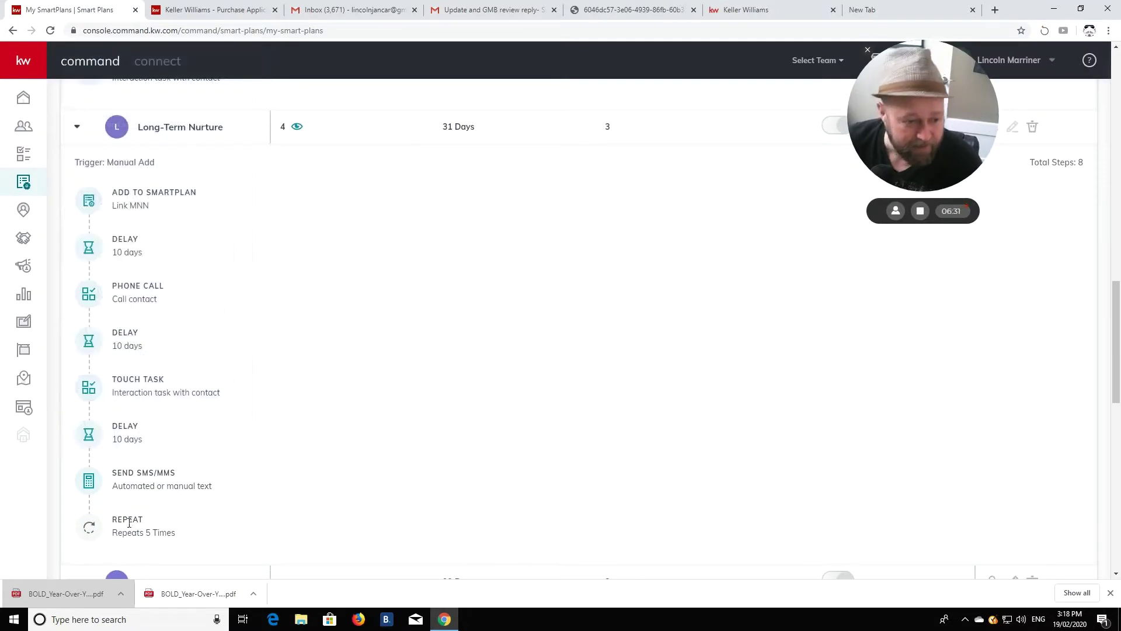
- Expand the monthly neighborhood plan among the People Plans and examine its email, delay and repeat steps
scroll(129, 533, "up", 8)
scroll(113, 313, "up", 8)
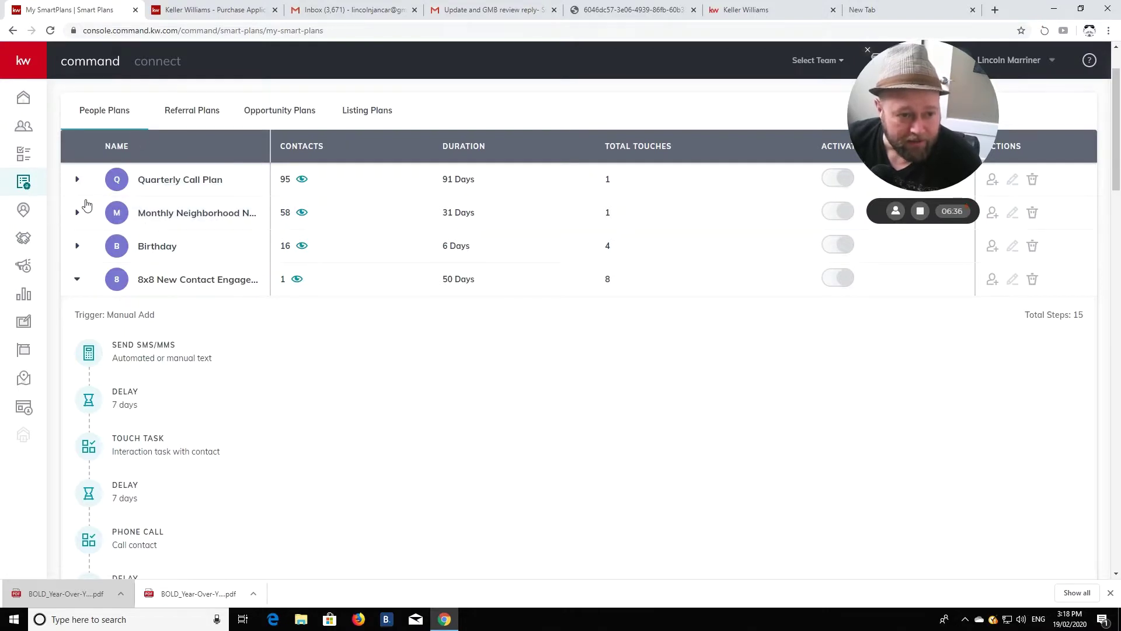
left_click(77, 214)
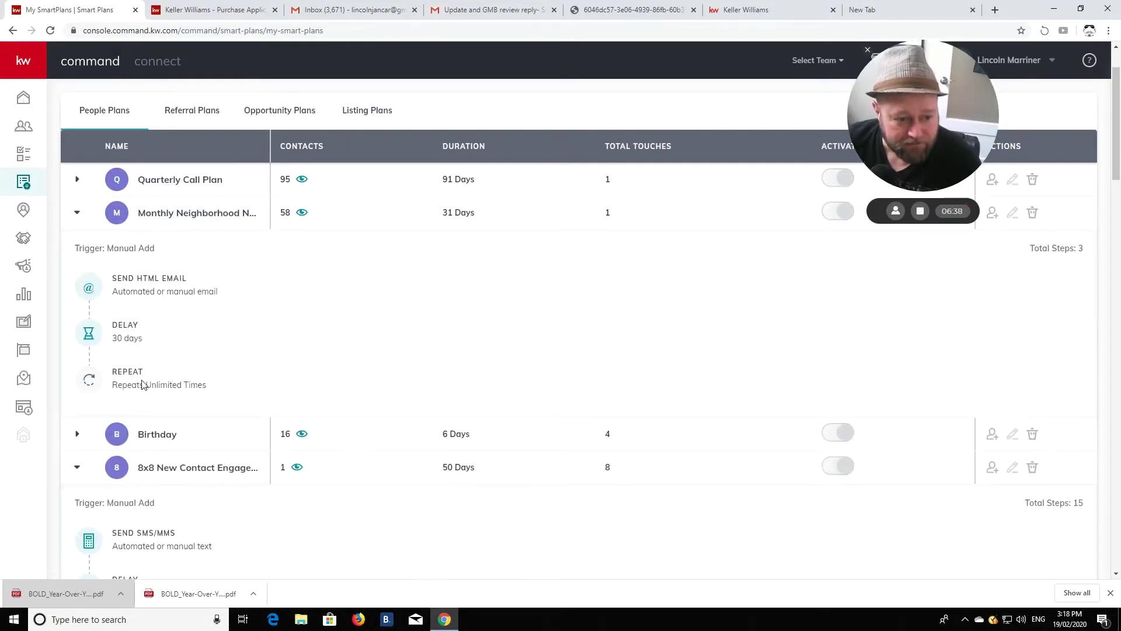
scroll(142, 384, "down", 1)
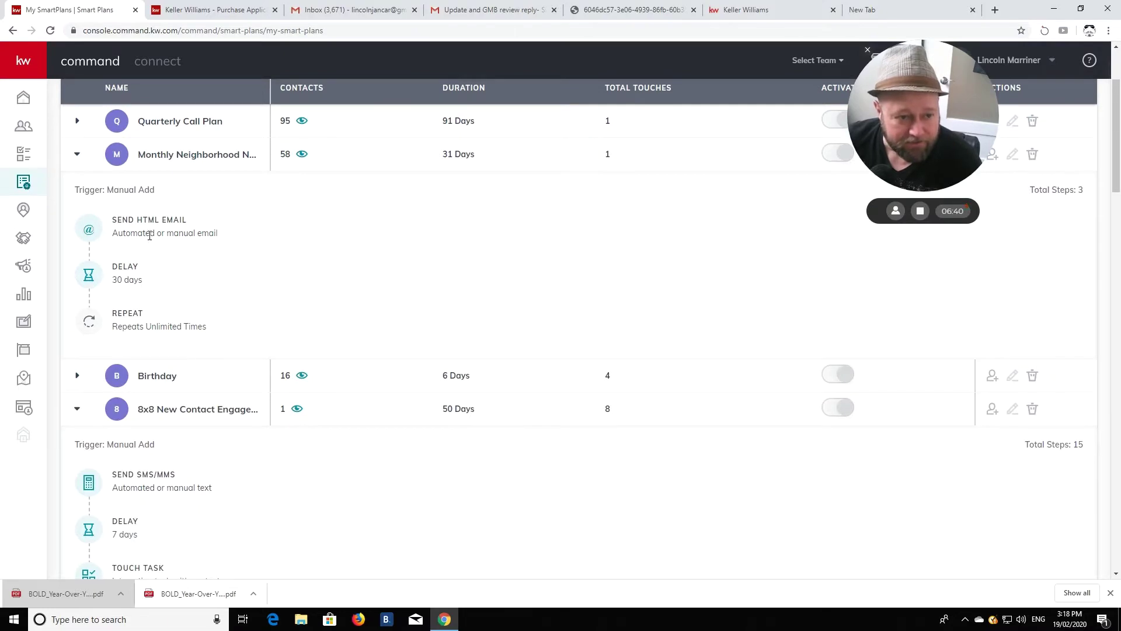